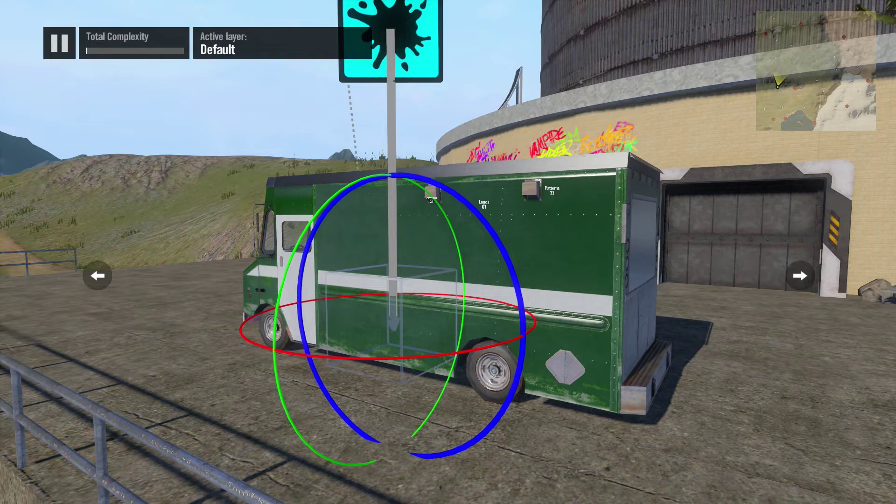
Make the green ring the active rotation axis of the decal beside the truck
key("Left")
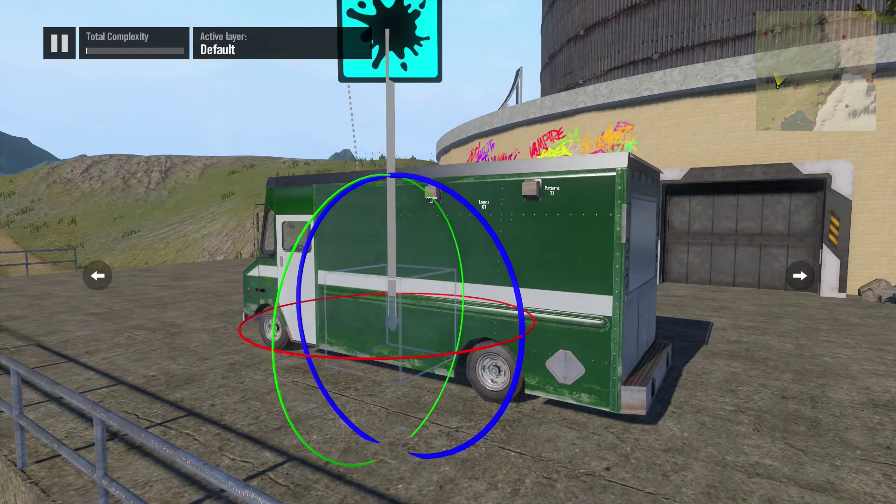
key("Right")
key("Right")
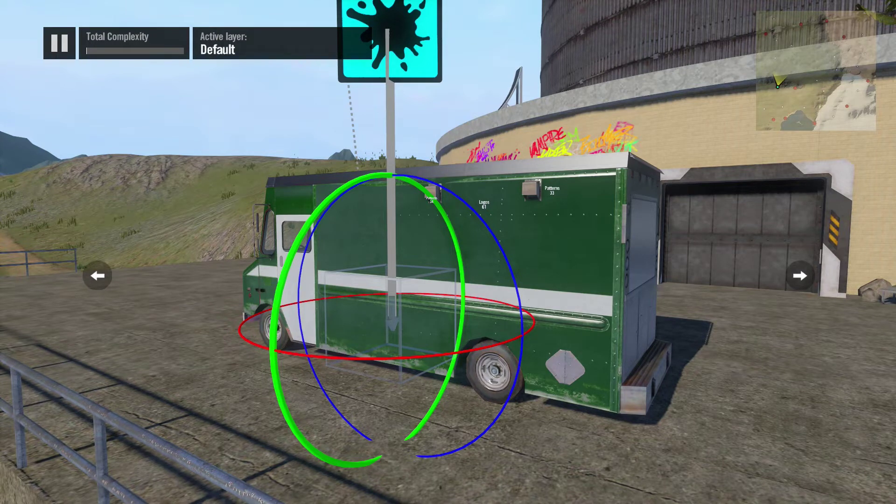
Assign texture 044 from the Primal Shapes category to the decal
key("Return")
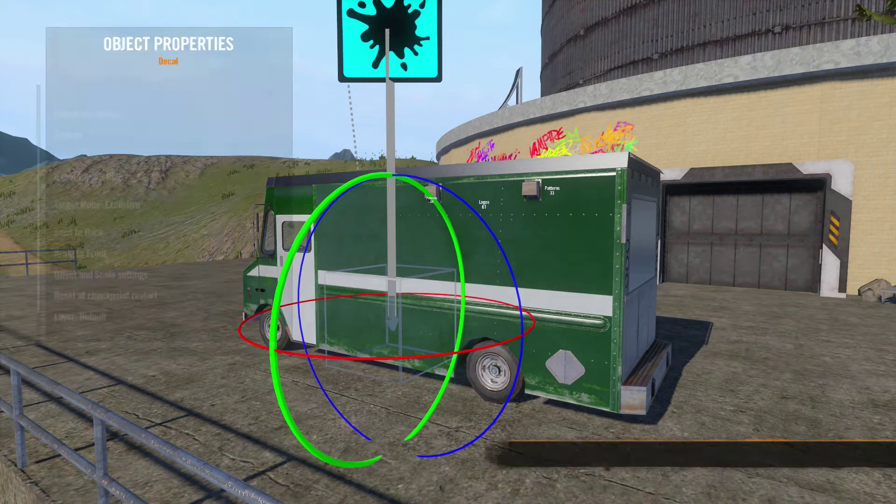
key("Down")
key("Down")
key("Return")
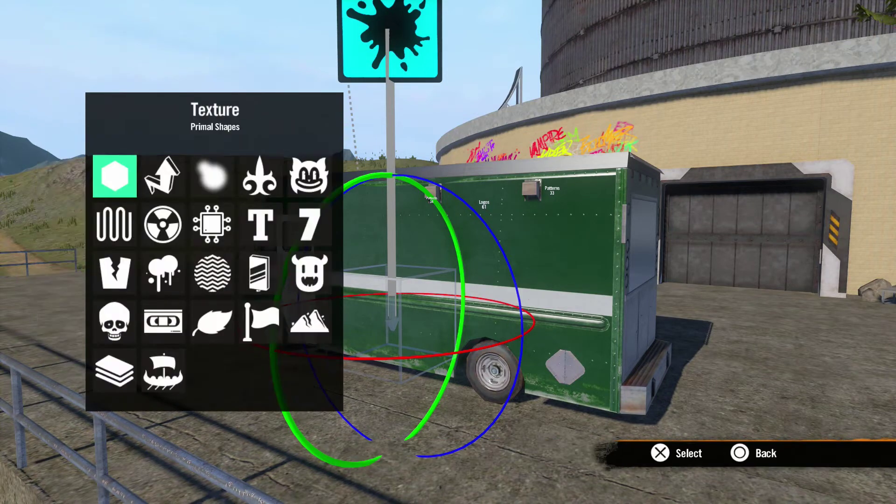
key("Return")
key("Right")
key("Down")
key("Down")
key("Down")
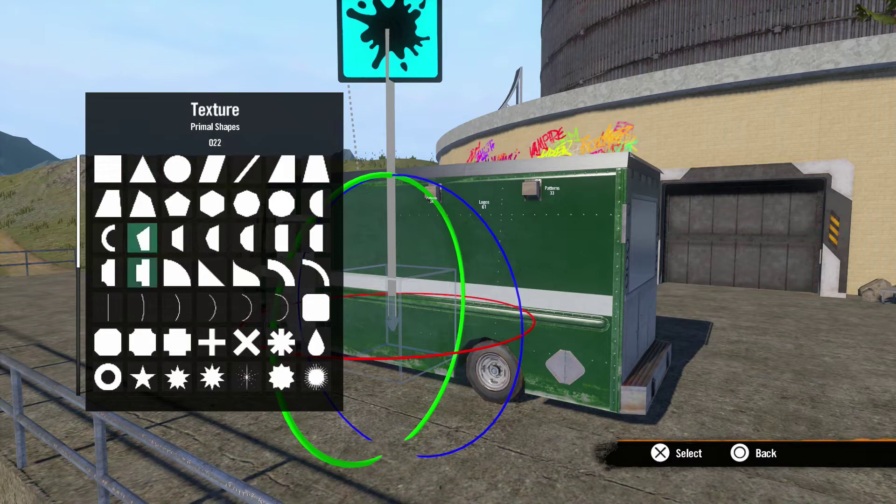
key("Down")
key("Down")
key("Down")
key("Right")
key("Return")
key("Escape")
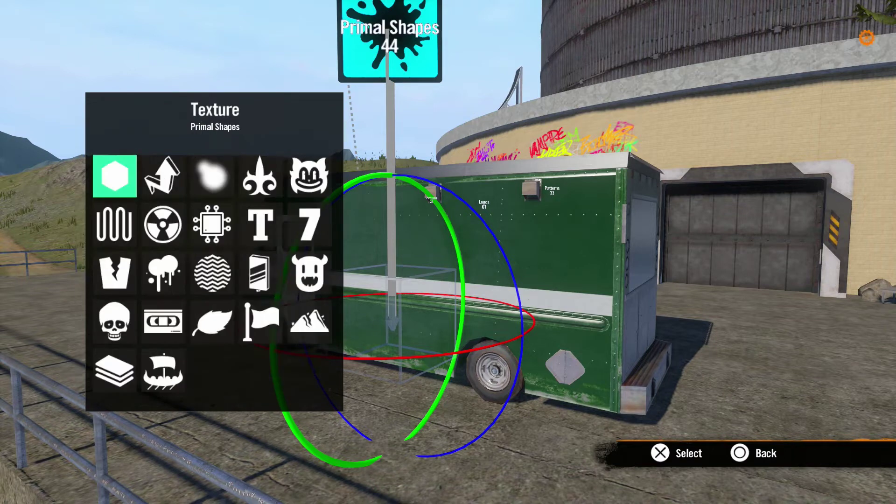
key("Escape")
key("Escape")
Rotate the decal about the green axis so its projection points at the truck's side
key("Right")
key("Right")
key("Right")
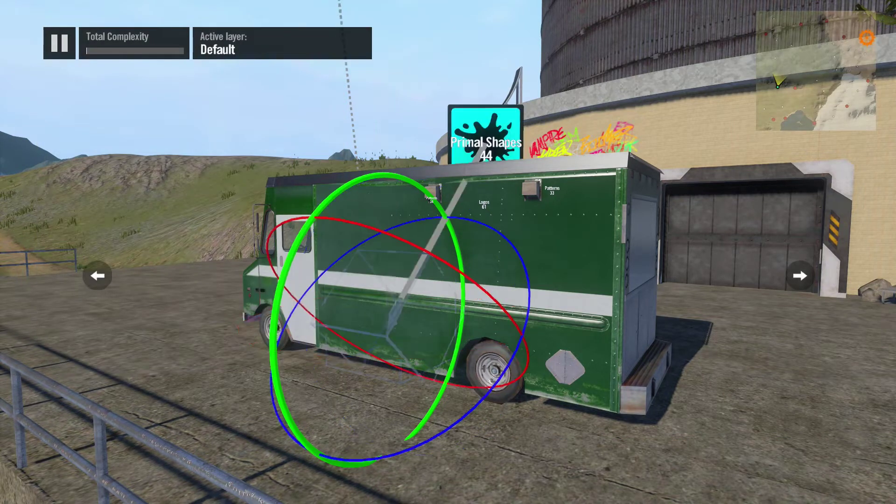
key("Right")
key("Right")
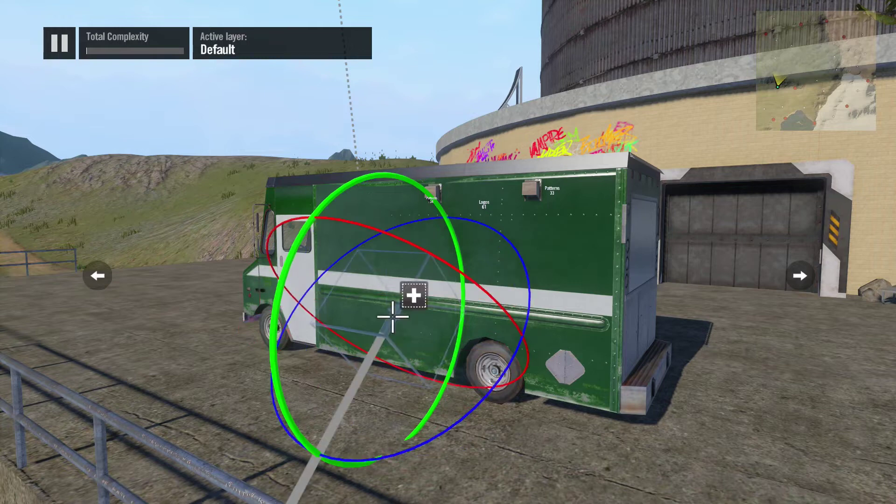
key("Right")
Scale the decal's projection box taller and wider against the truck's side
key("Down")
key("Down")
key("Down")
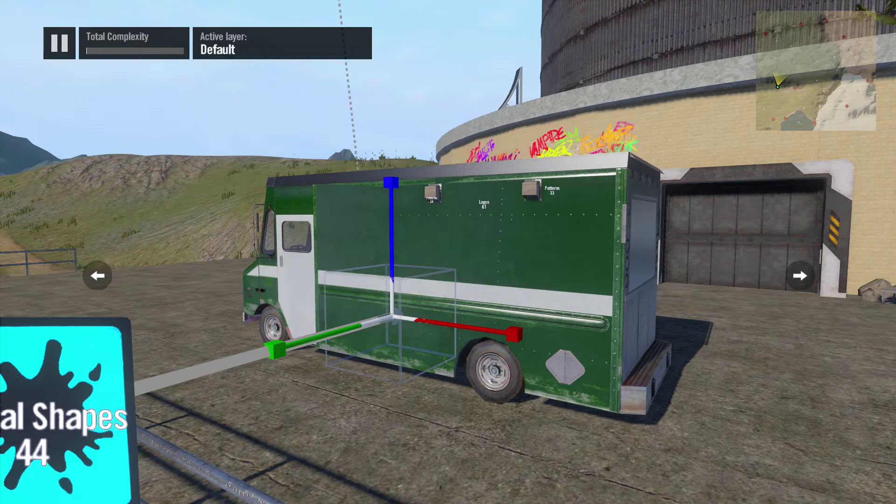
key("Down")
key("Down")
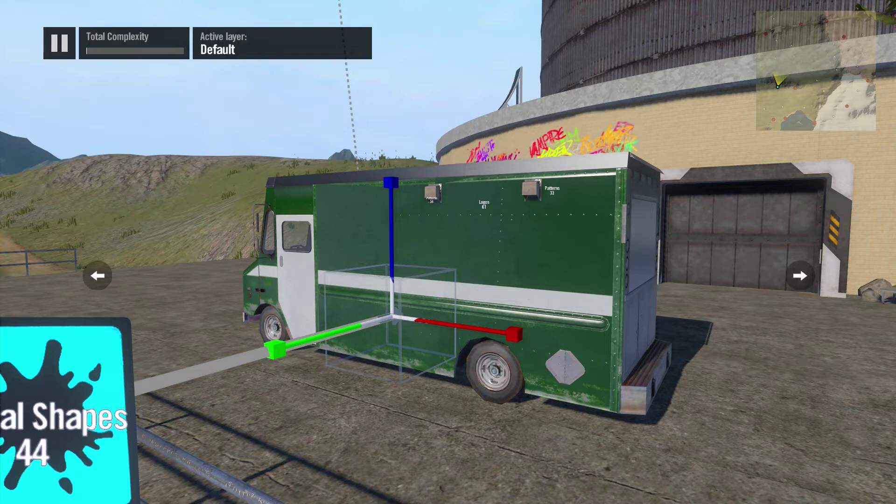
key("Down")
key("Right")
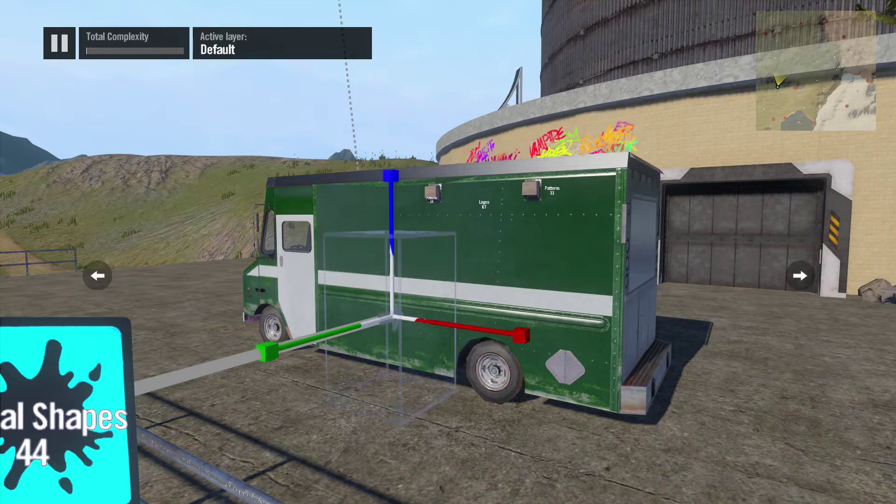
key("Down")
key("Right")
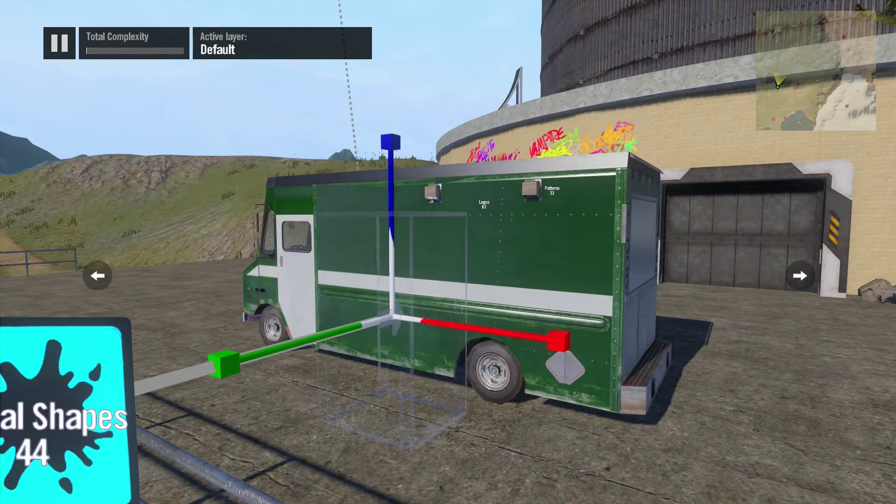
key("Down")
key("Right")
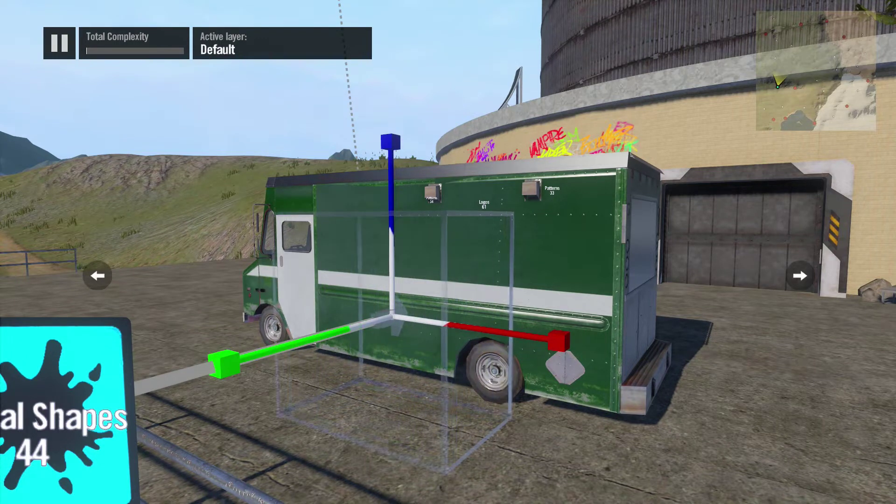
Move the decal into the truck's side and rearward so the starburst projects above the rear wheel area
key("Left")
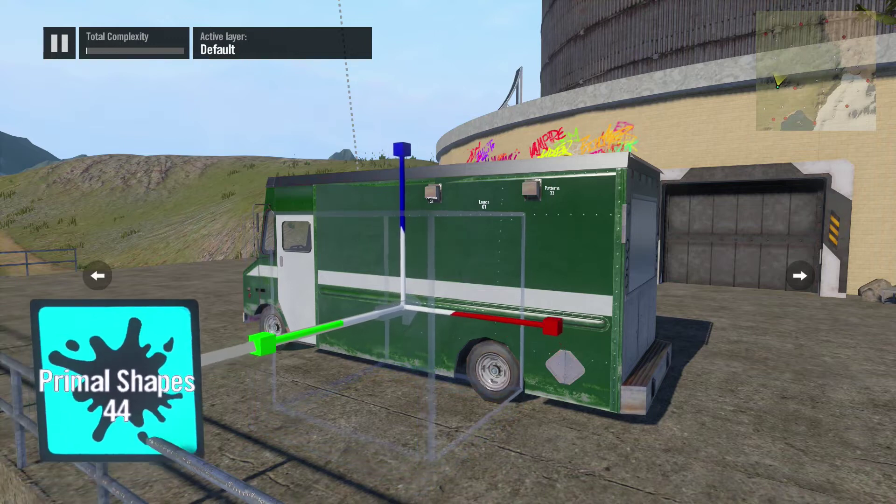
key("Left")
key("Right")
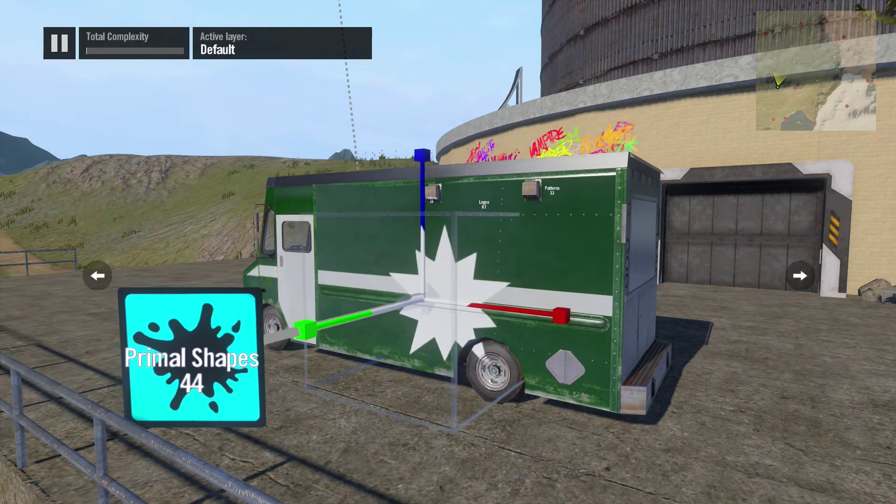
key("Left")
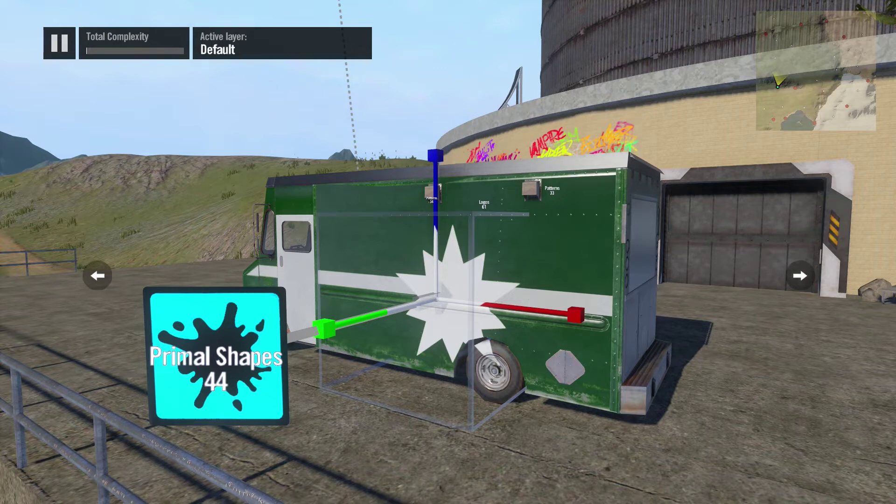
Raise the decal slightly and shorten its projection depth while keeping the whole starburst on the truck
key("Up")
key("Down")
key("Up")
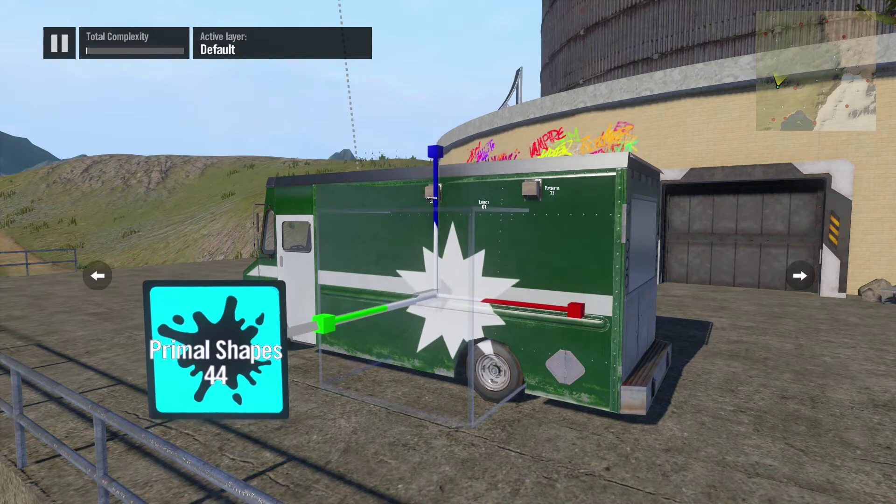
key("Down")
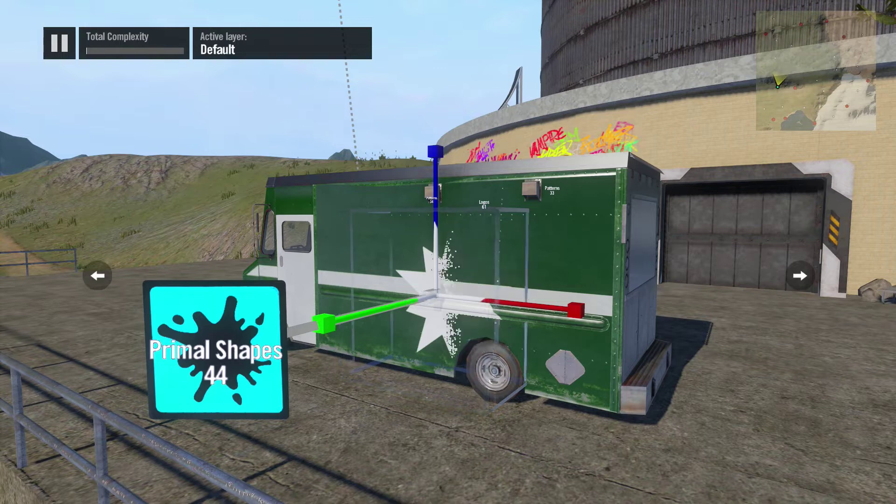
key("Up")
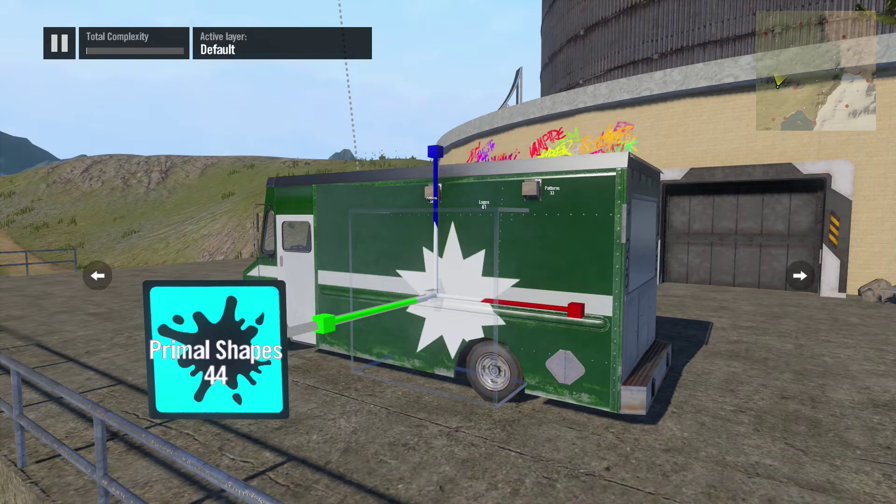
Examine the decal's available texture categories, including Primal Shapes and Gradients and Blurs
key("Tab")
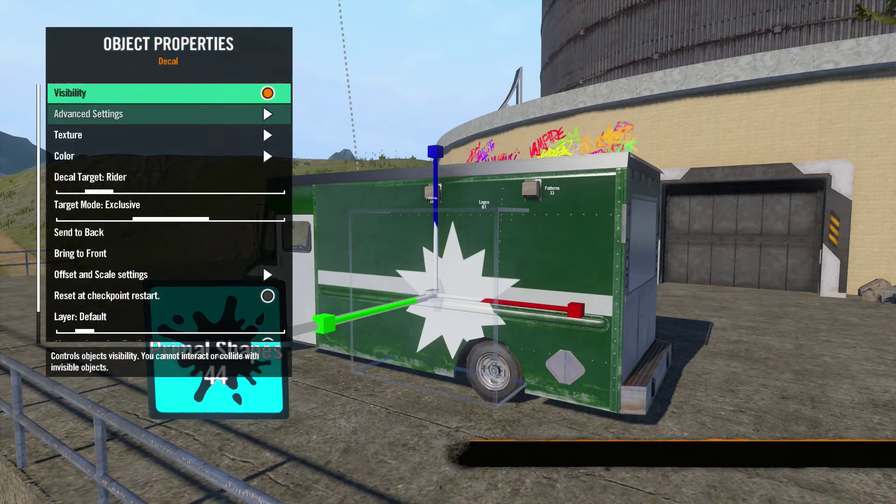
key("Down")
key("Return")
key("Return")
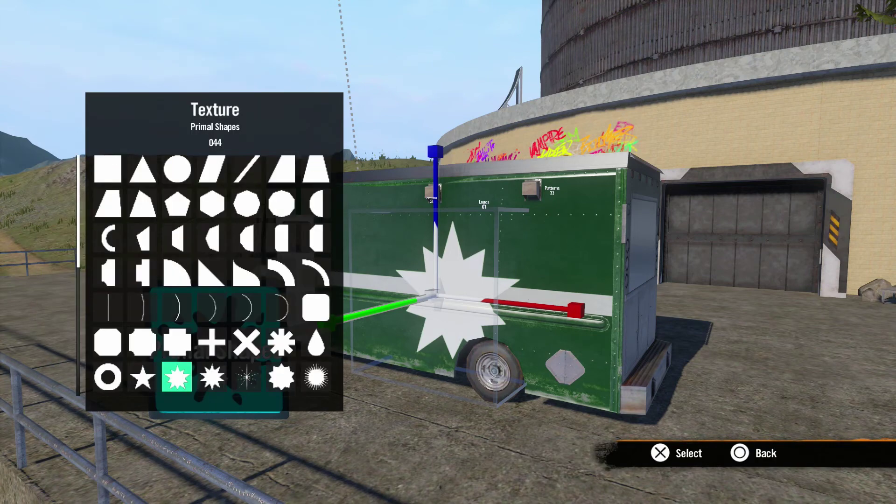
key("Escape")
key("Right")
key("Return")
key("Escape")
key("Right")
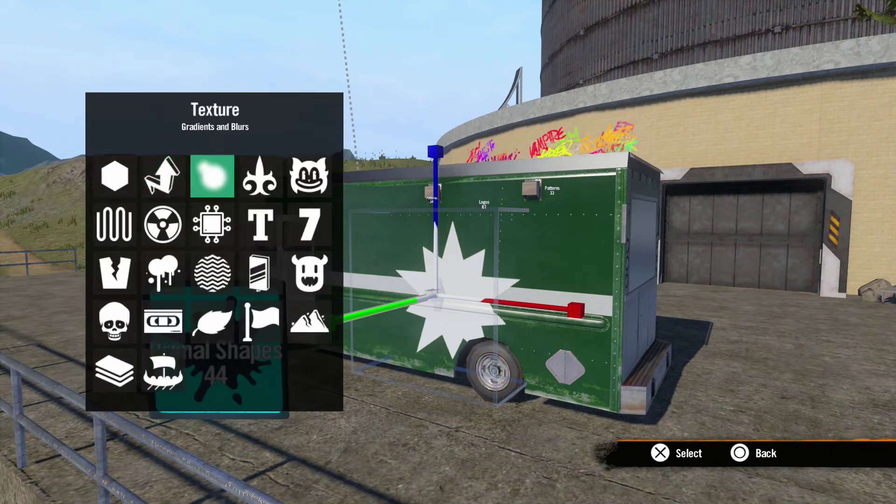
key("Return")
key("Escape")
key("Escape")
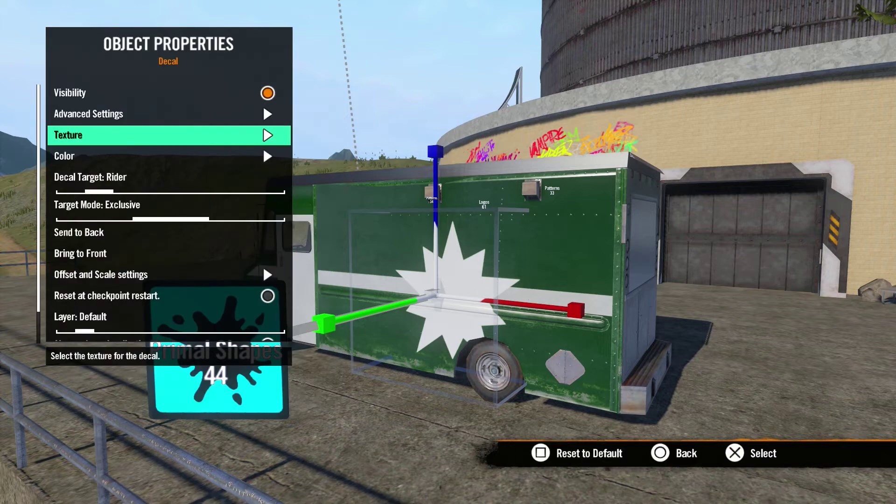
Set the decal's color to red (R:255 G:1 B:1) with full alpha
key("Down")
key("Return")
key("Left")
key("Left")
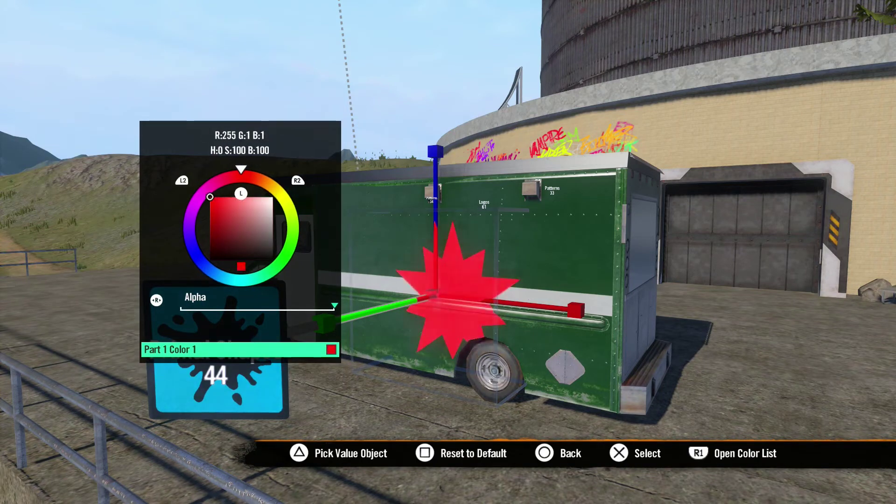
key("Escape")
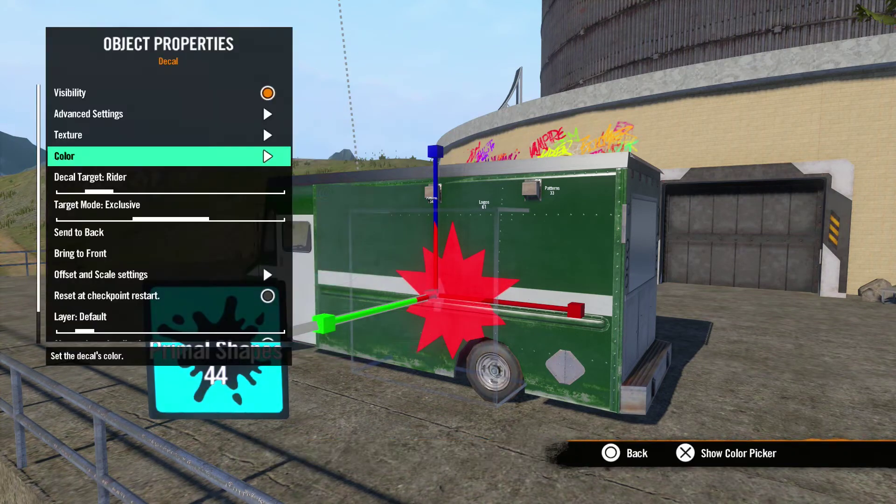
Cycle the decal target through Bike, Vegetation, Custom and the other options in Inclusive mode, returning to All
key("Down")
key("Down")
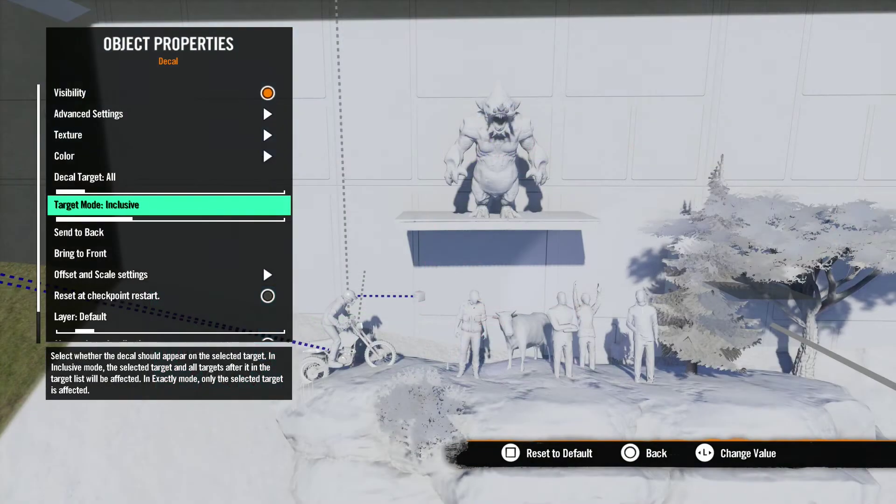
key("Up")
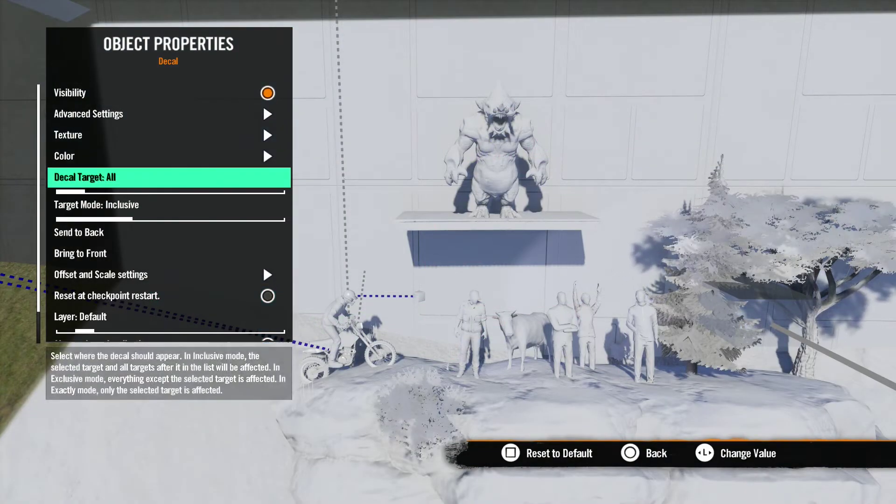
key("Right")
key("Right")
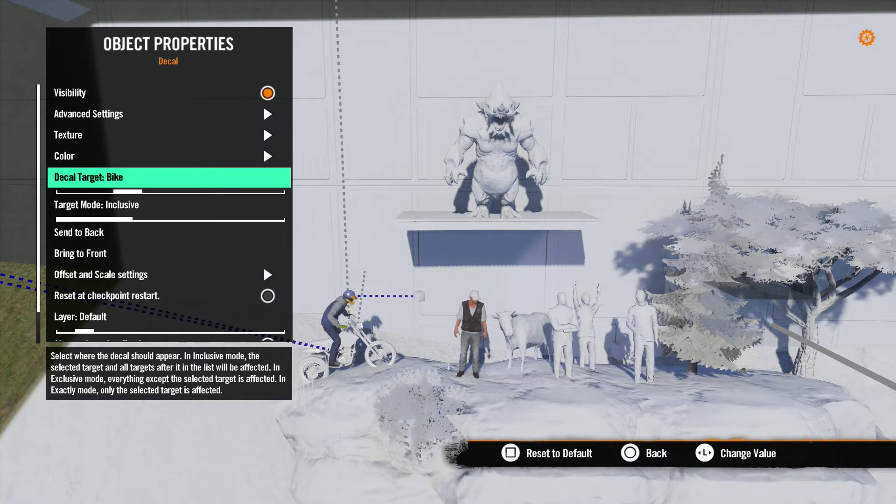
key("Right")
key("Right")
key("Right")
key("Right")
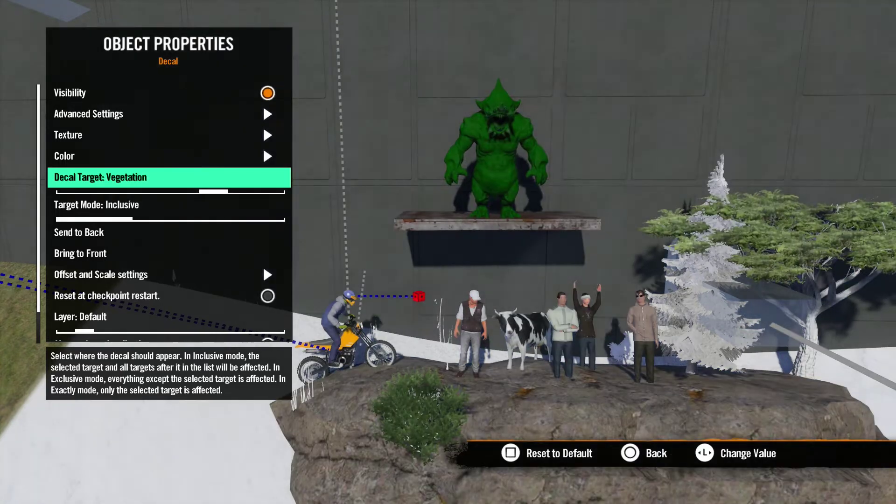
key("Right")
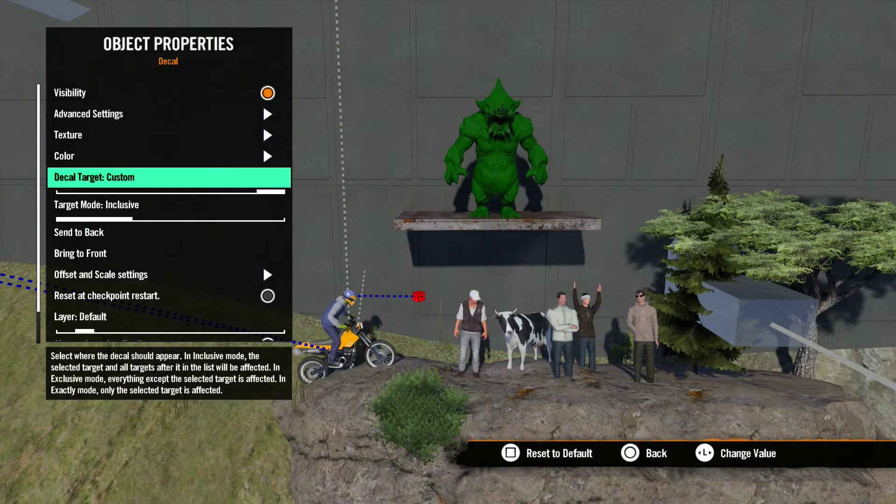
key("Right")
Set the decal's target mode to Exclusive
key("Down")
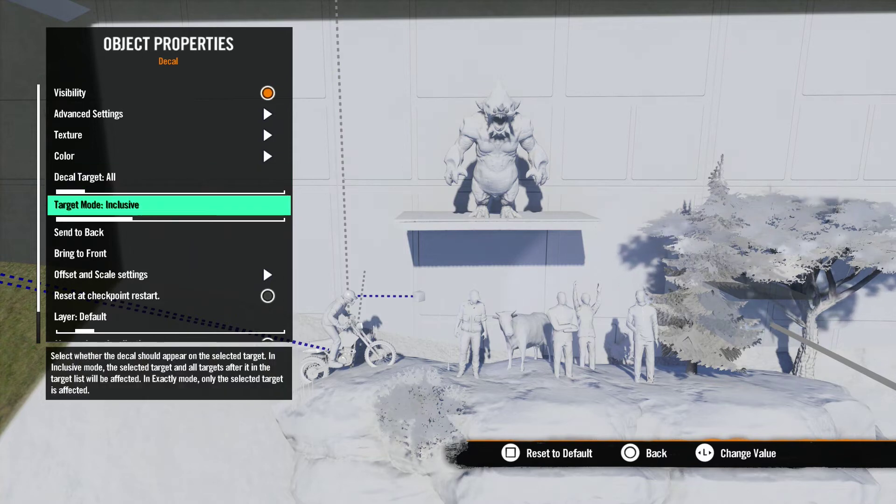
key("Right")
key("Up")
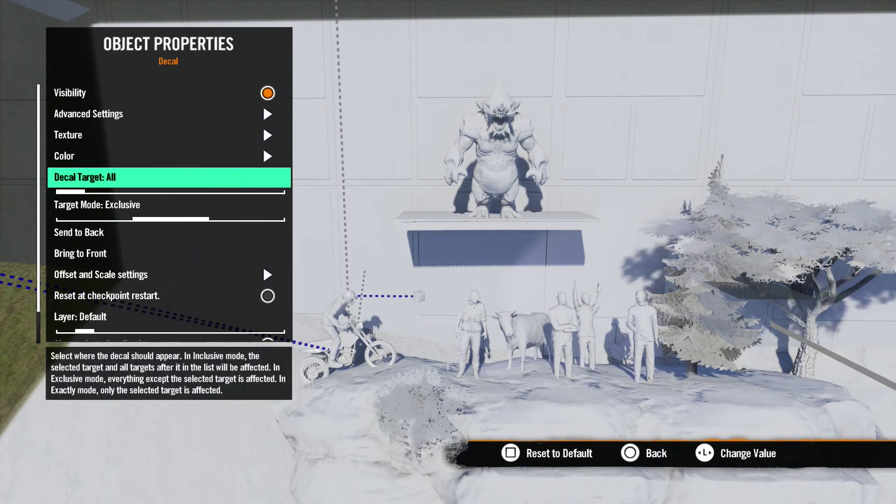
Change the decal target in Exclusive mode from All through Characters and Vegetation to Custom
key("Right")
key("Right")
key("Right")
key("Right")
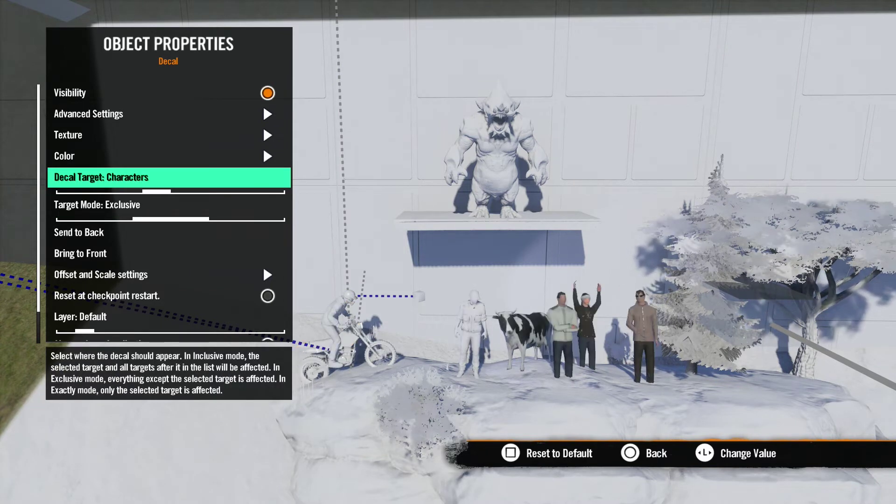
key("Right")
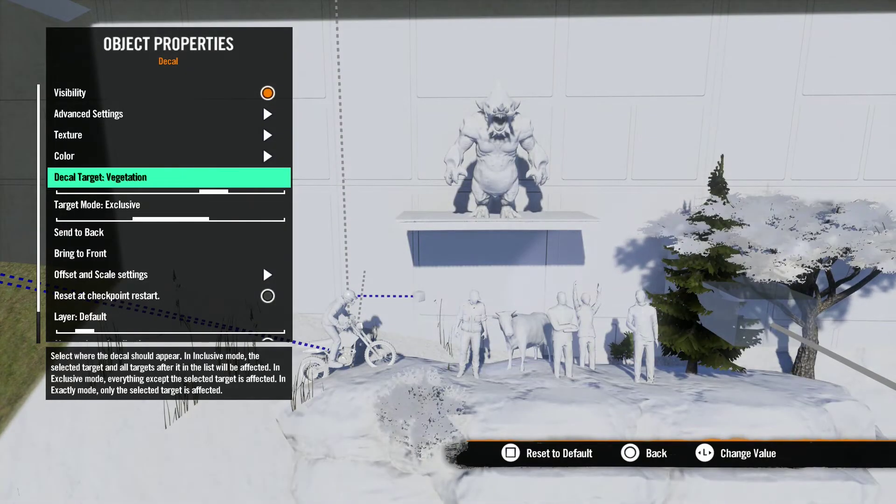
key("Right")
key("Right")
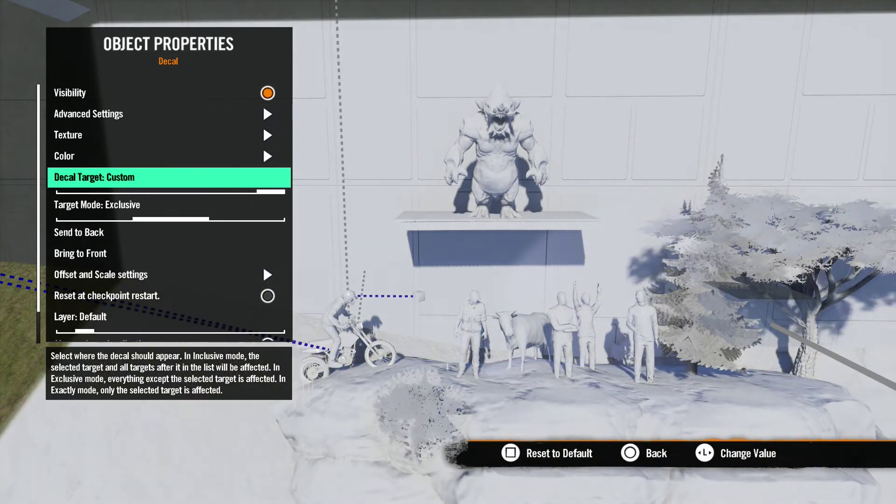
Return the decal target to All and set the target mode to Exactly
key("Right")
key("Down")
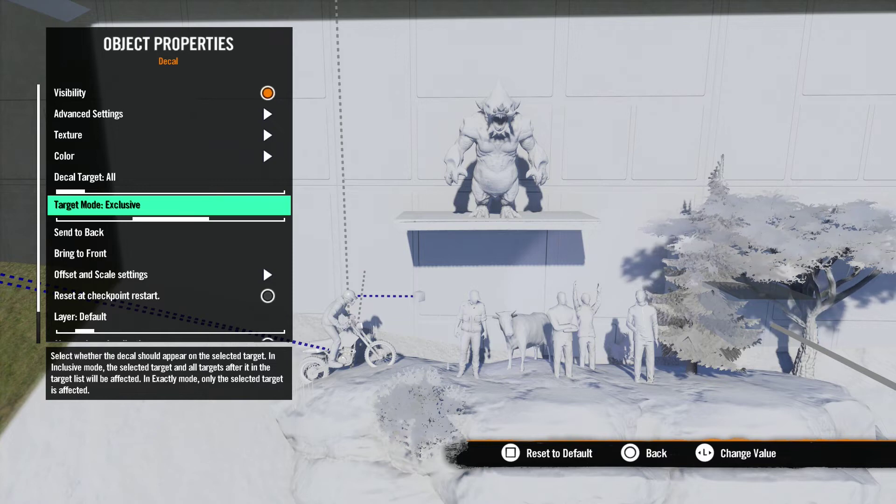
key("Right")
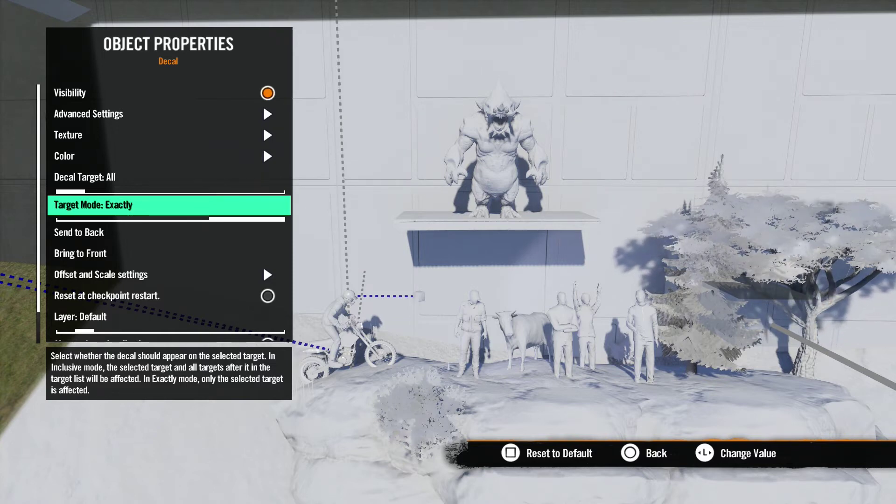
Change the decal target in Exactly mode from All through Rider, Bike, Characters, Objects, Vegetation and Terrain to Custom, and leave the properties
key("Up")
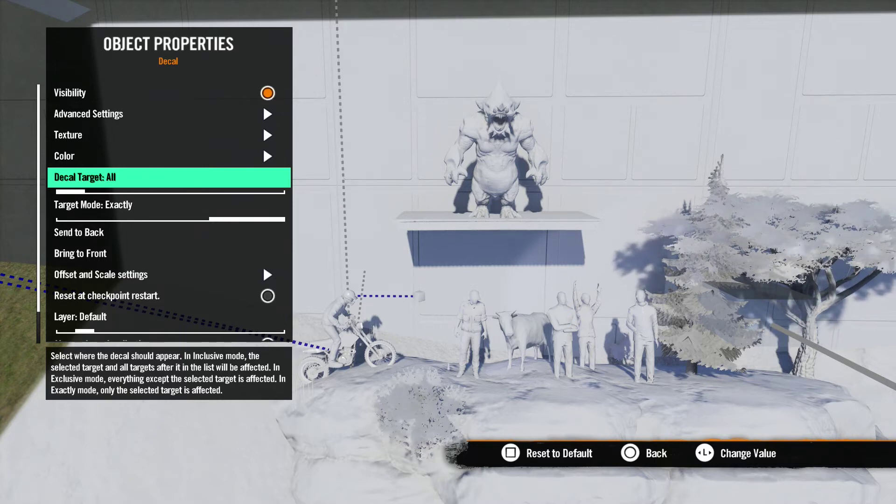
key("Right")
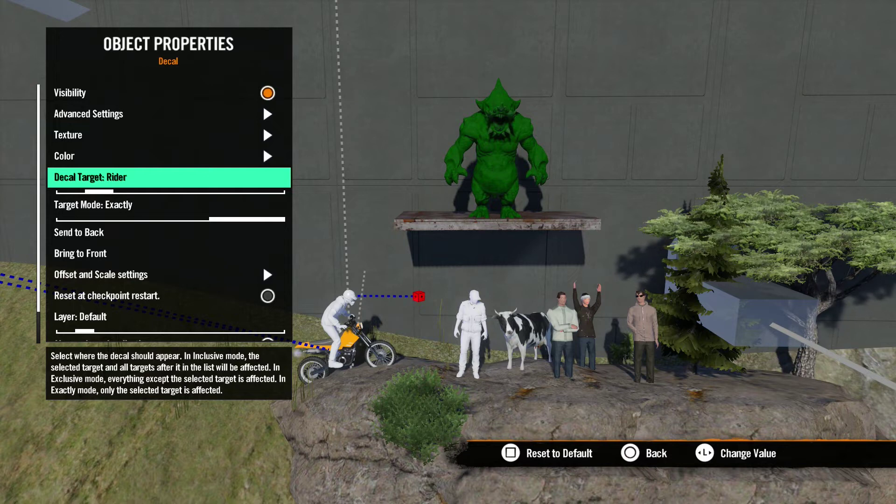
key("Right")
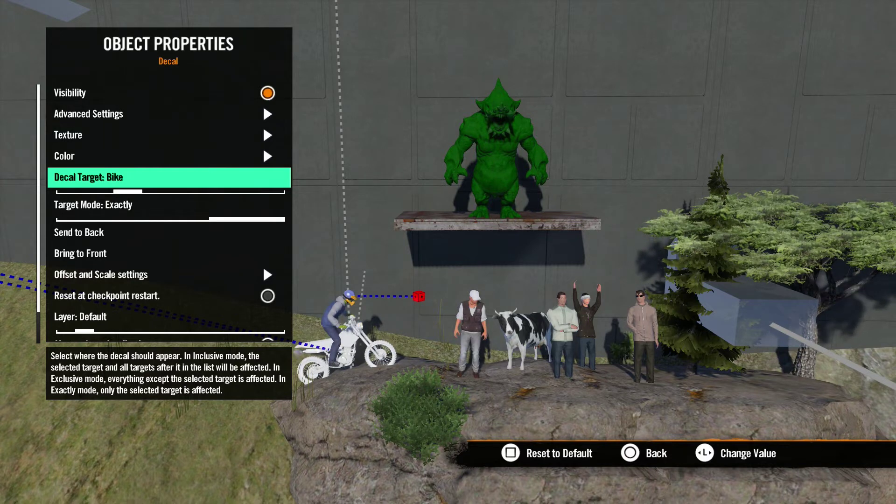
key("Right")
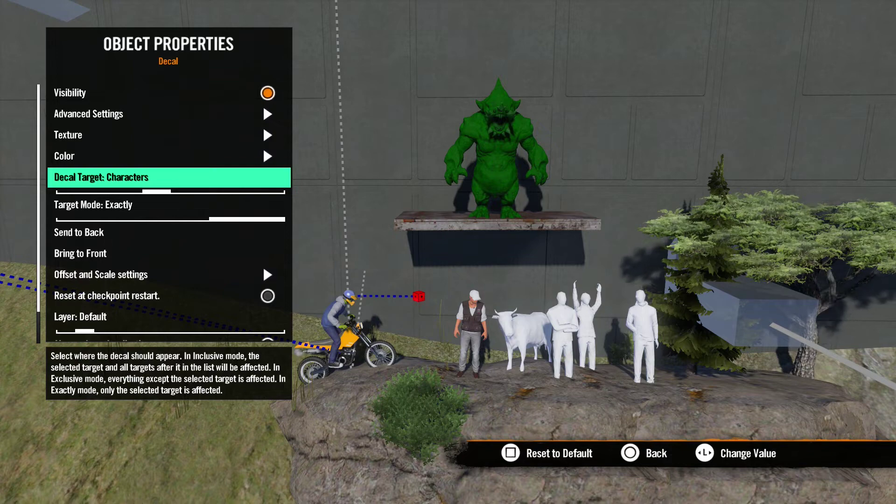
key("Right")
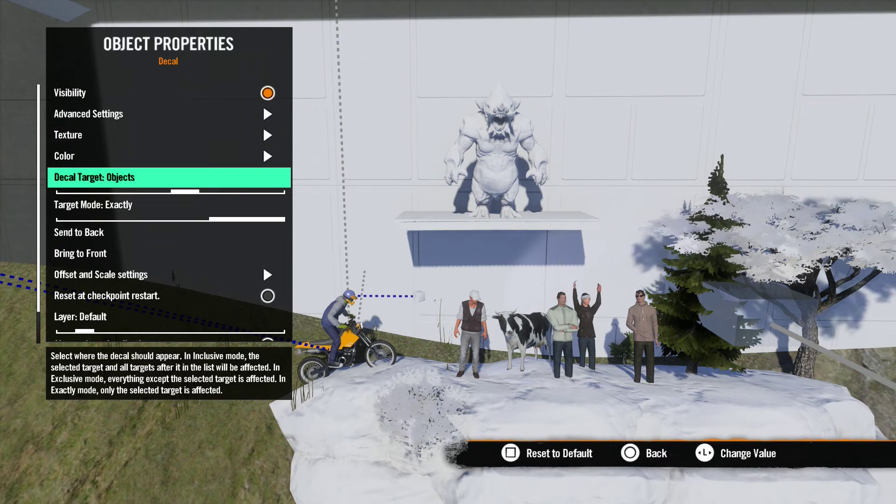
key("Right")
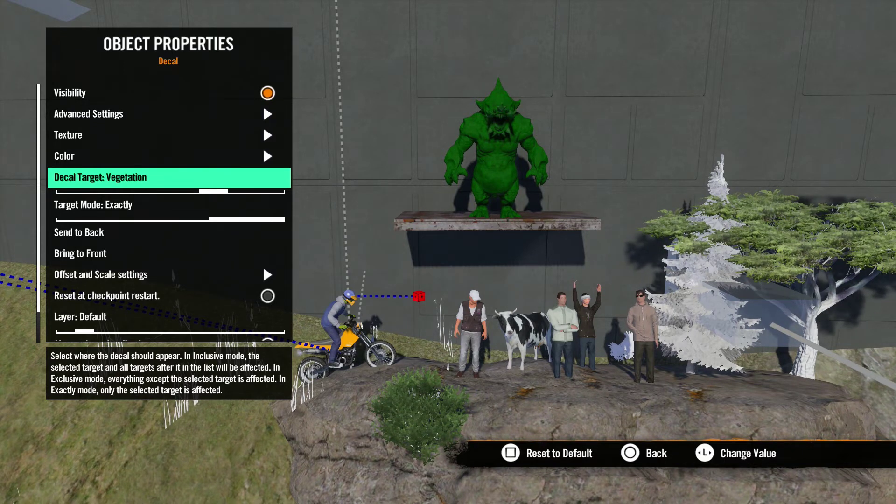
key("Right")
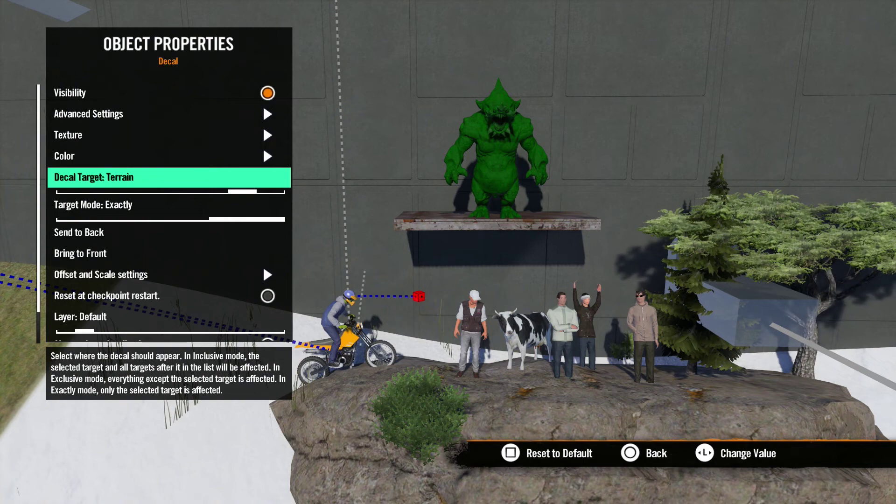
key("Right")
key("Escape")
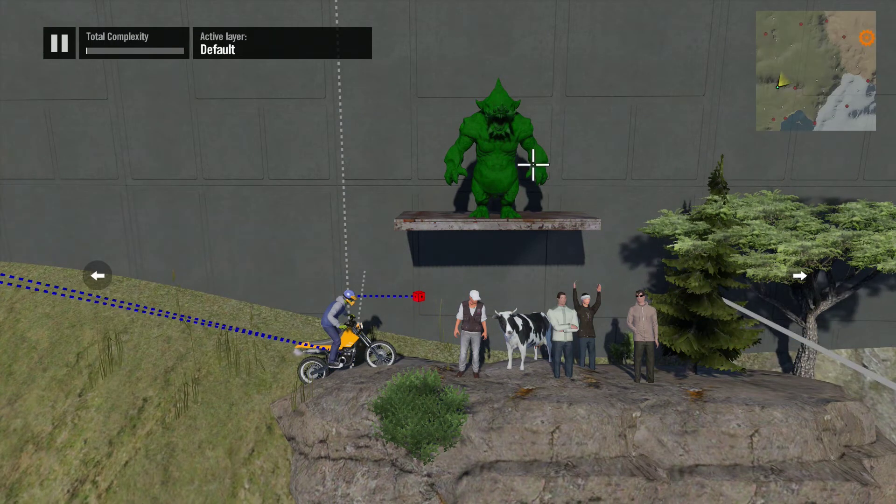
Select the green Blood Dragon Statue and change its decal target category from All to a different category
left_click(533, 164)
key("Return")
key("Down")
key("Down")
key("Down")
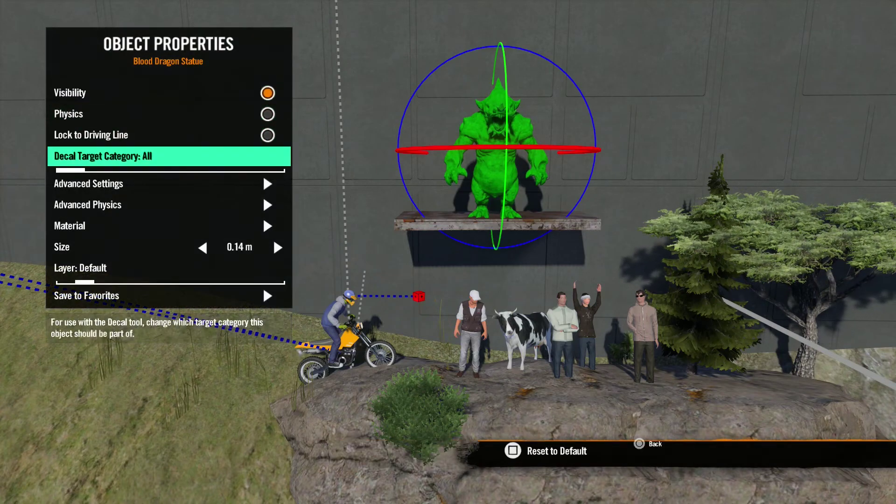
key("Right")
key("Right")
key("Right")
key("Escape")
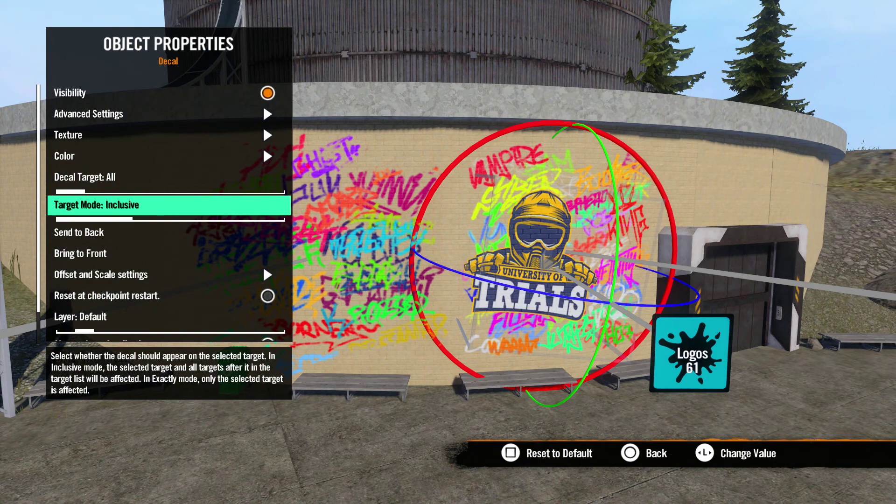
Send the University of Trials logo decal behind the graffiti decals and bring it back to the front
key("Down")
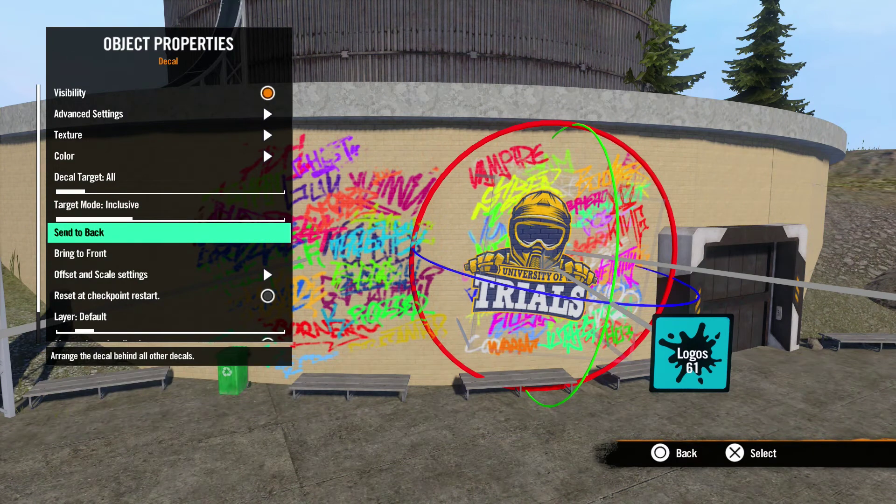
key("Return")
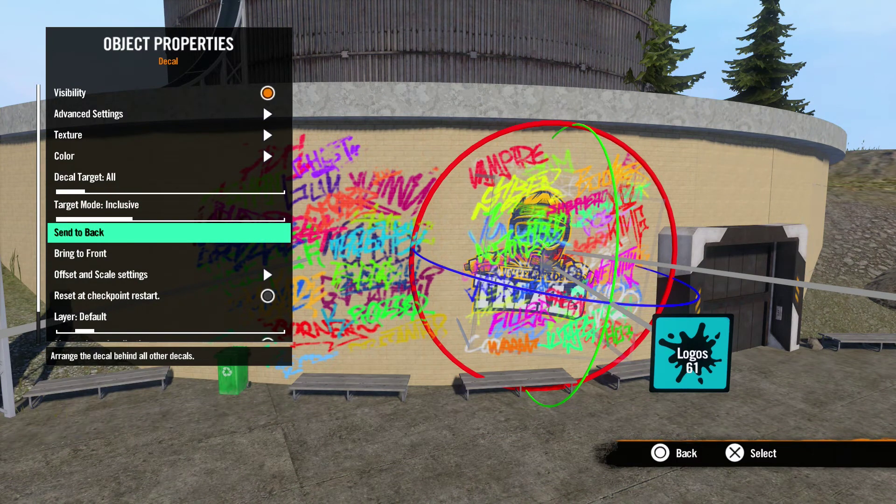
key("Down")
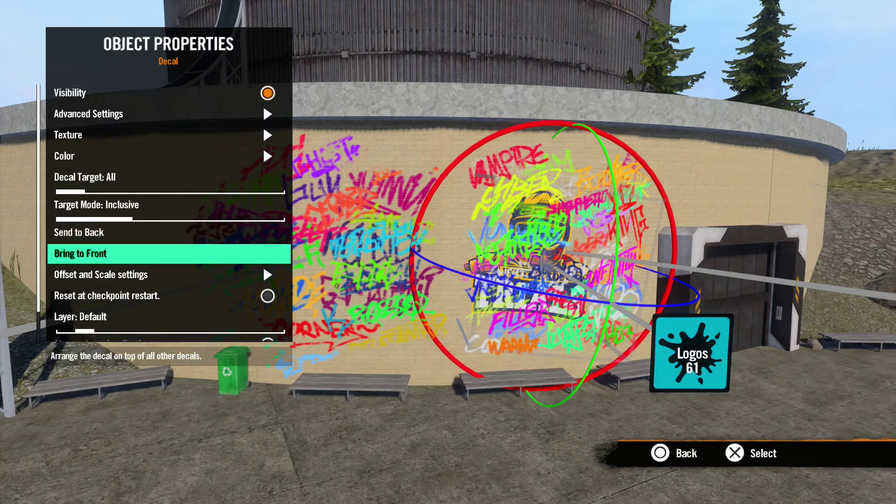
key("Return")
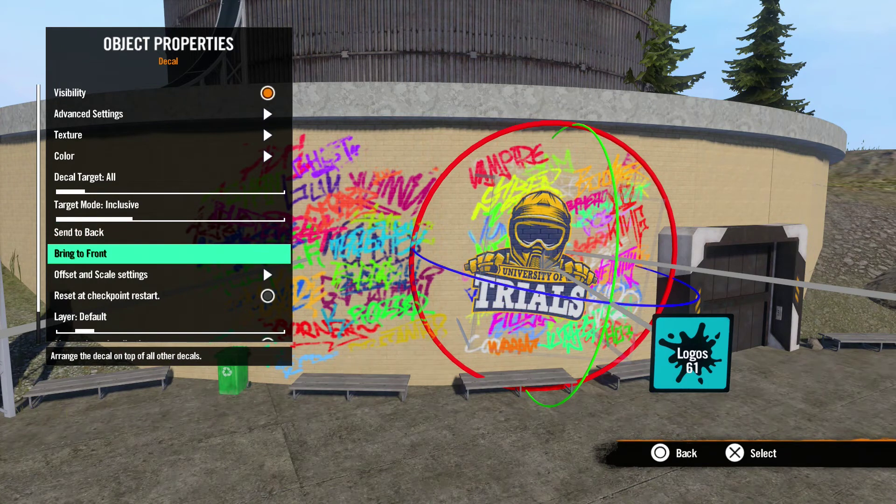
Shift the logo decal's texture along the X axis to an offset of -36 and return the X offset to 0
key("Down")
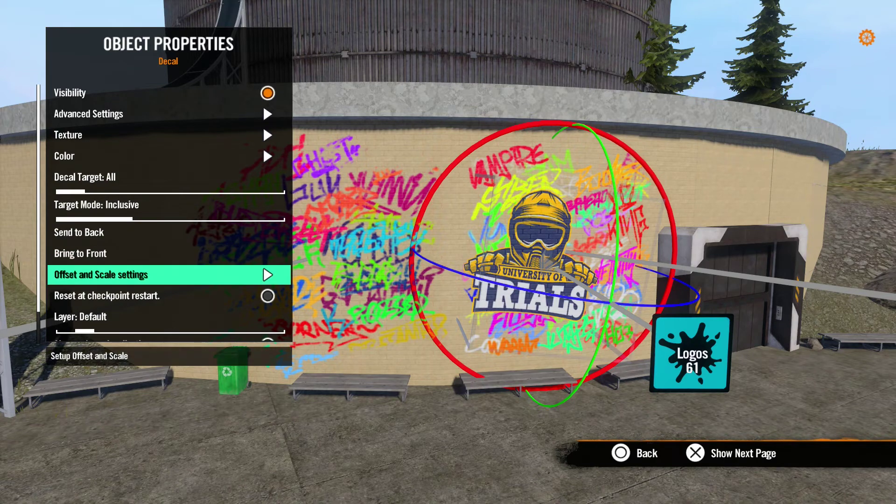
key("Return")
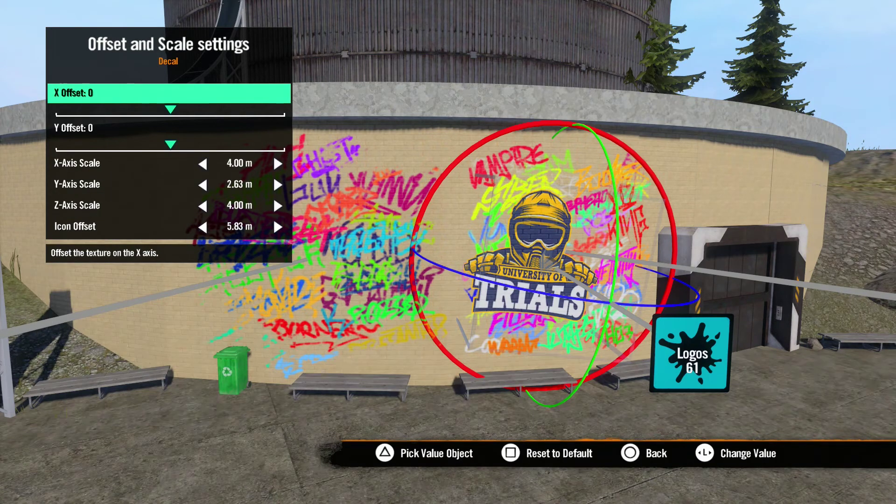
key("Right")
key("Left")
key("Left")
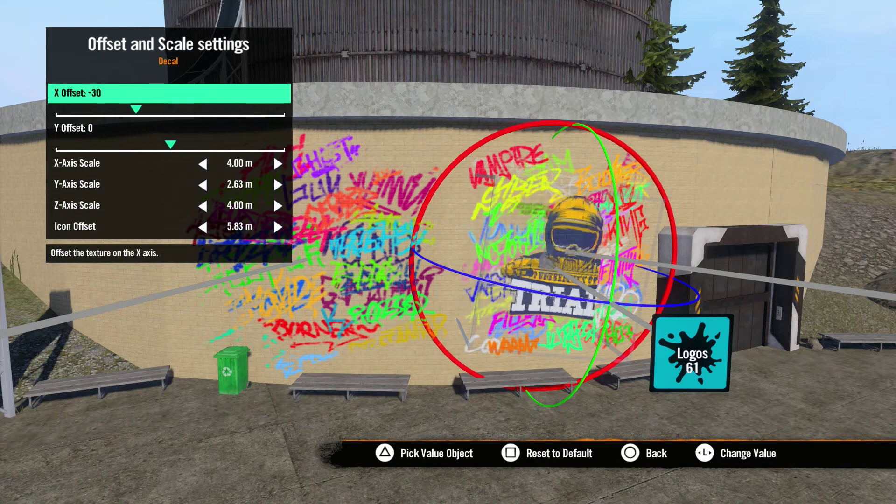
key("Right")
key("Right")
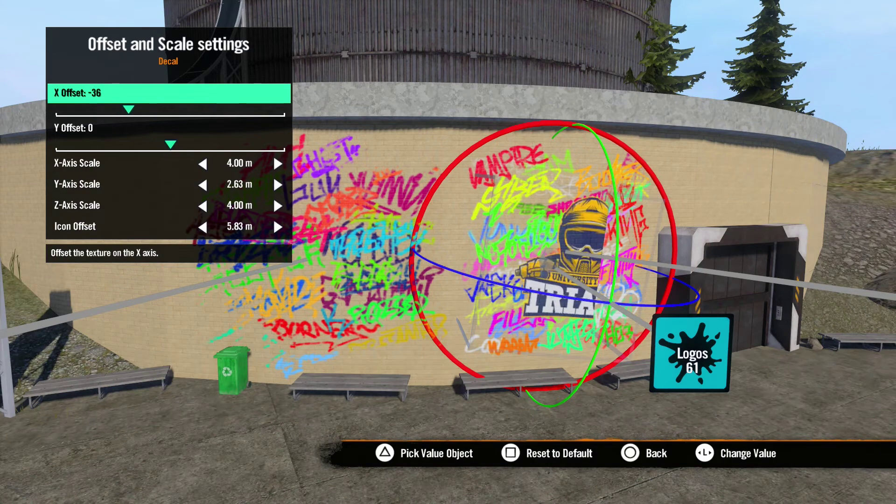
Shift the logo decal's texture to a Y offset of -57 and reset the Y offset to its default
key("Down")
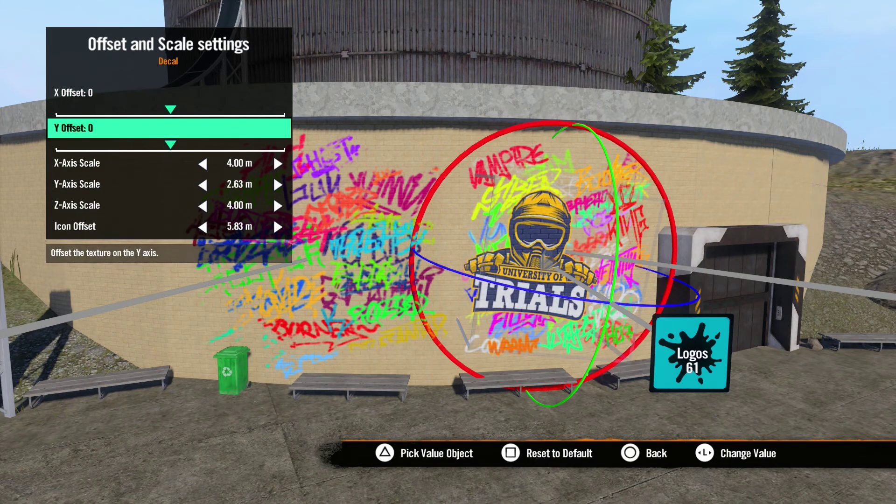
key("Right")
key("Left")
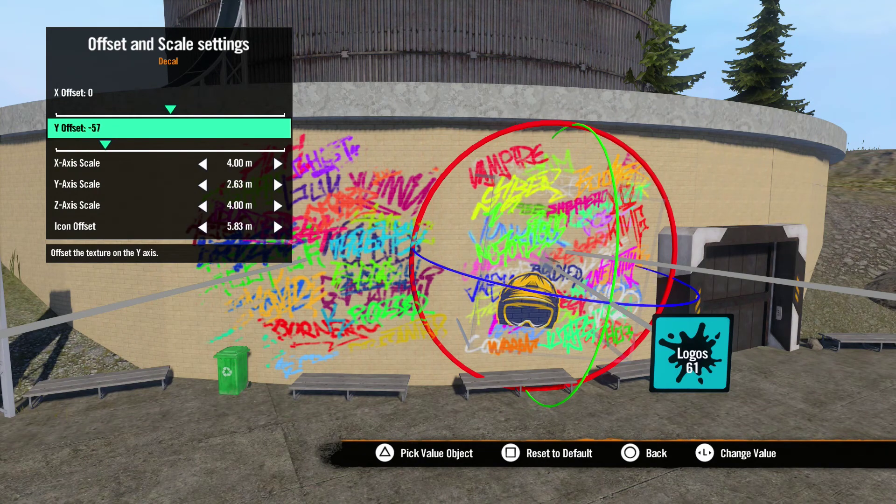
key("x")
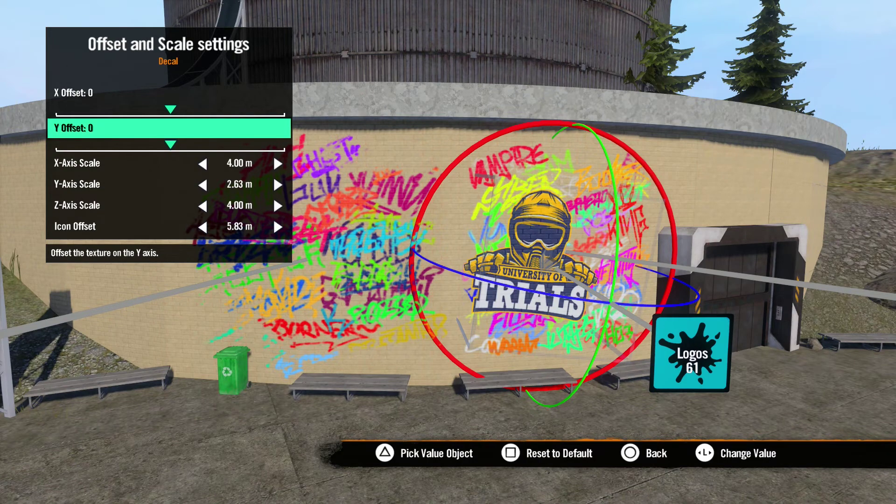
Set the logo decal's icon offset to 5.00 m, trying 6.42 m on the way
key("Down")
key("Down")
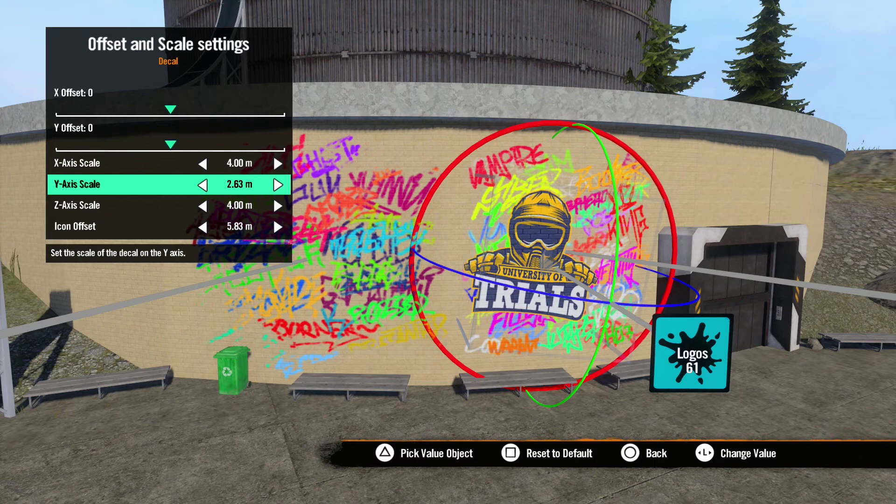
key("Down")
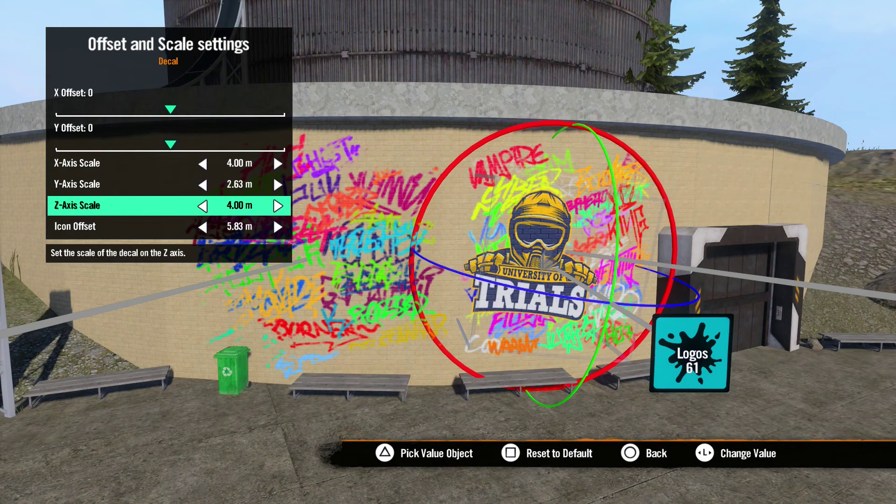
key("Down")
key("Right")
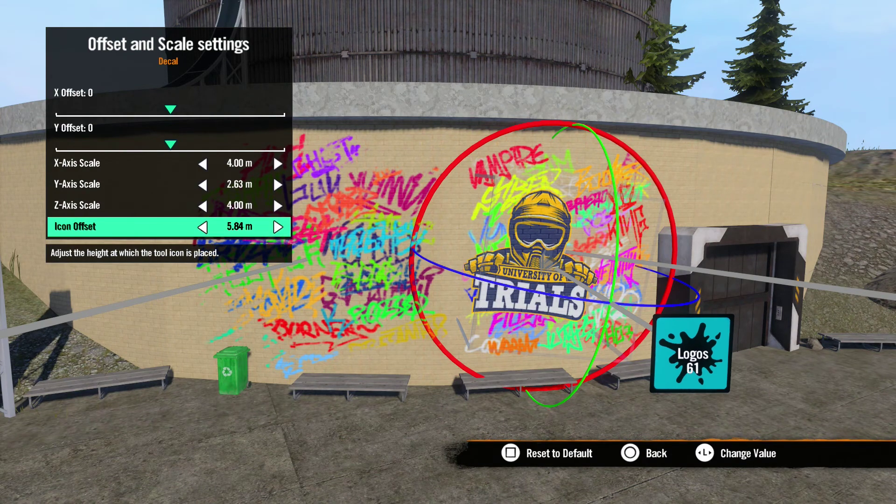
key("Left")
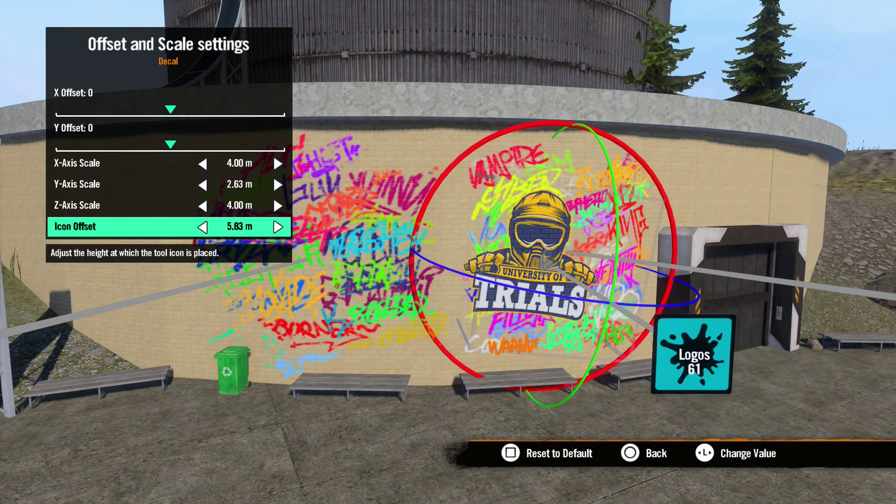
key("Right")
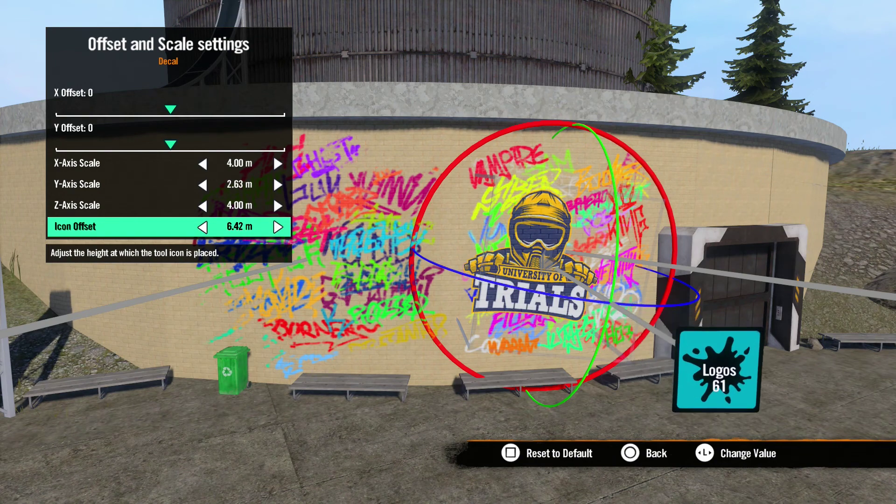
key("Left")
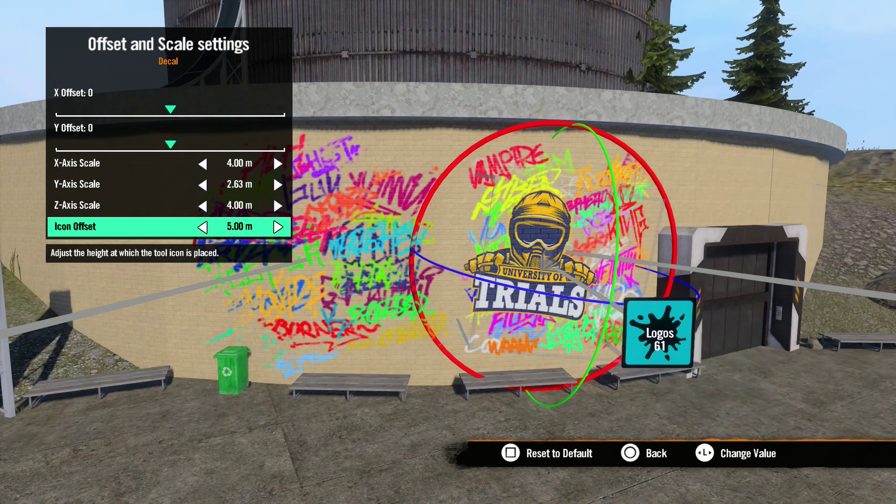